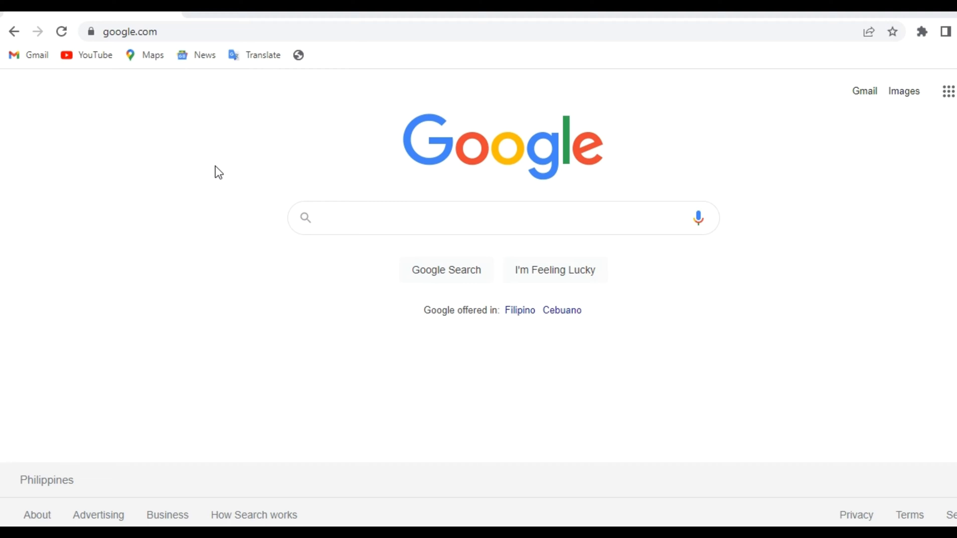
Go to adopisoft.com and scroll down its Piso Wifi Hotspot System homepage.
left_click(234, 36)
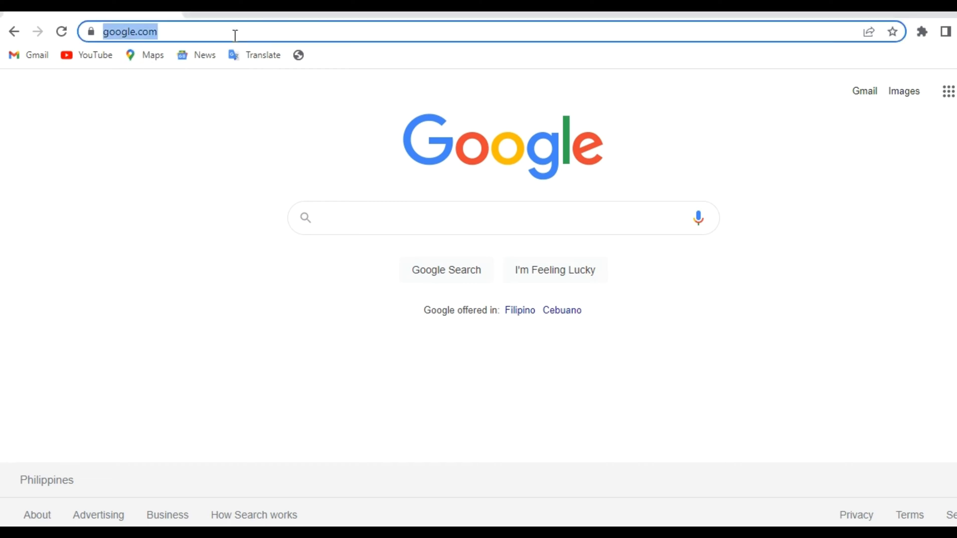
type("adopisoft")
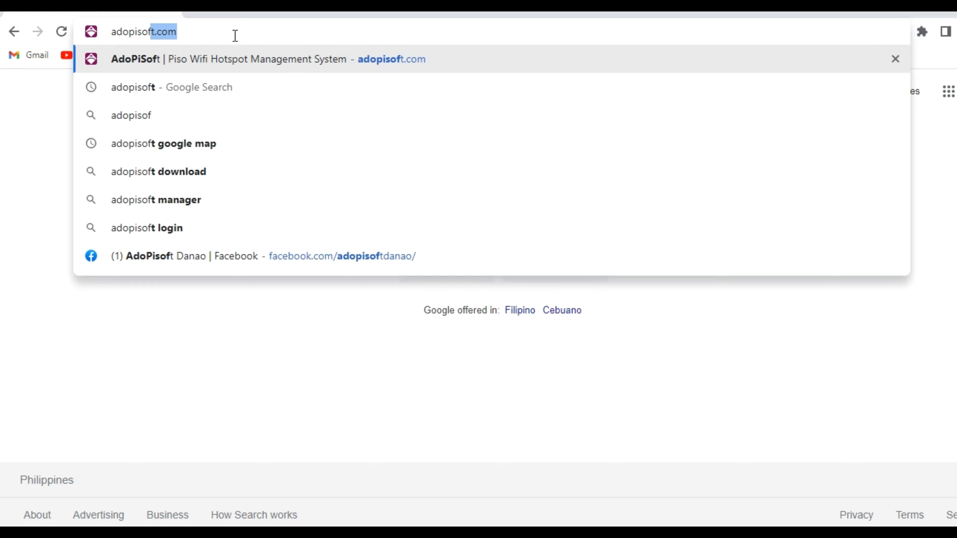
type(".com")
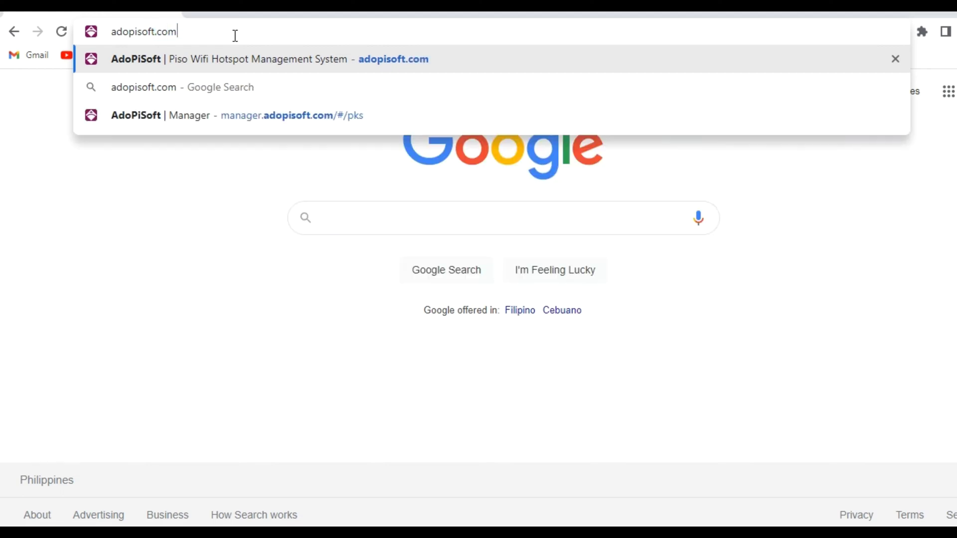
key("Return")
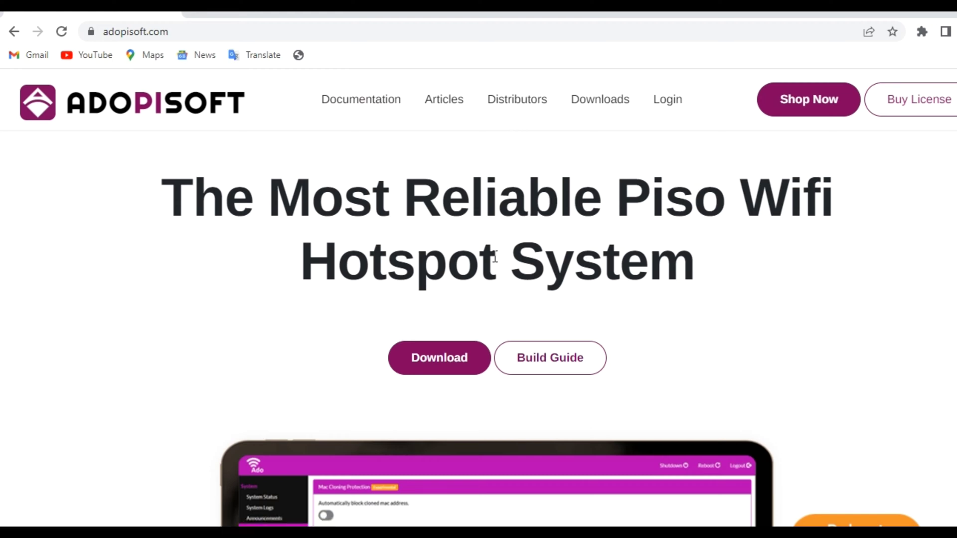
scroll(495, 256, "down", 3)
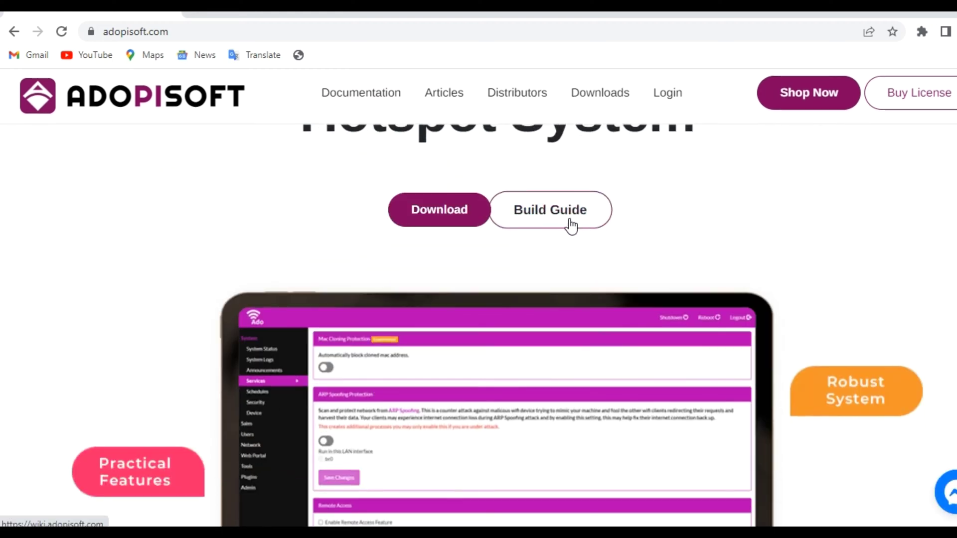
Open the Build Guide and browse the wiki's board list from Raspberry Pi to Wireless Sub Vendo (NodeMCU).
left_click(567, 220)
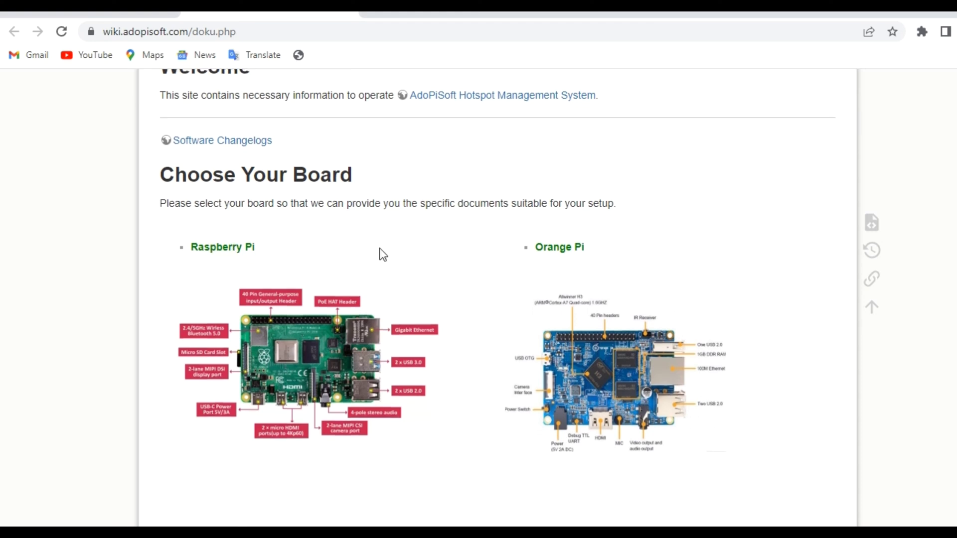
scroll(380, 254, "down", 4)
scroll(570, 95, "up", 3)
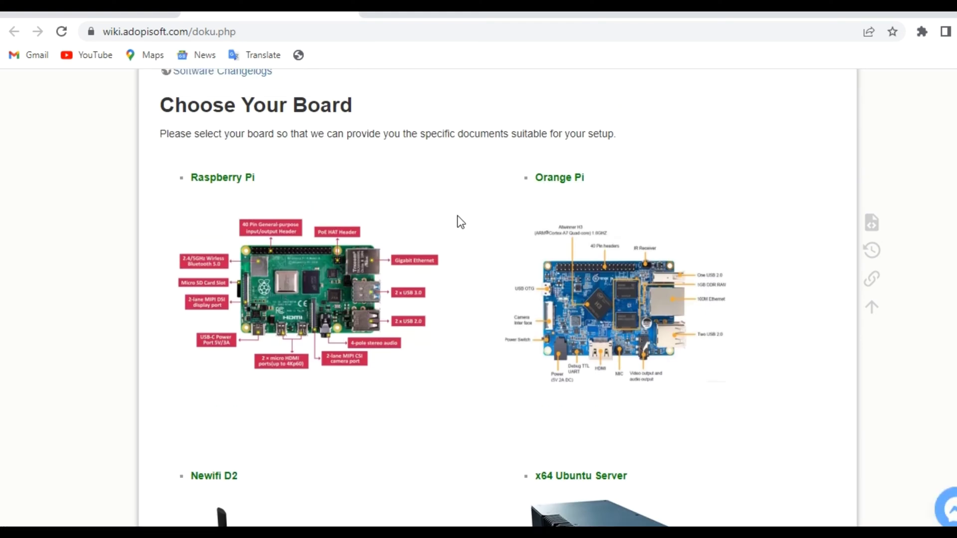
scroll(422, 324, "down", 4)
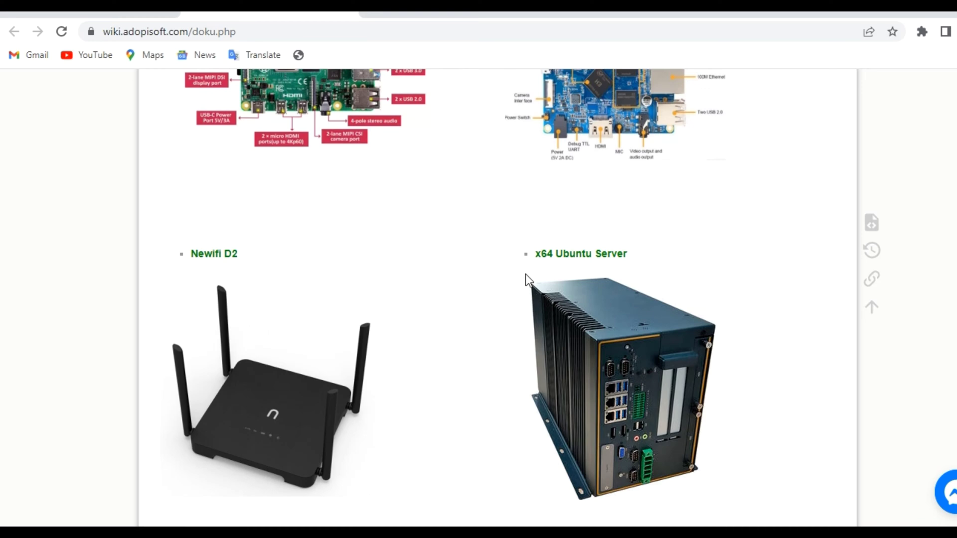
scroll(393, 302, "down", 3)
scroll(393, 302, "down", 2)
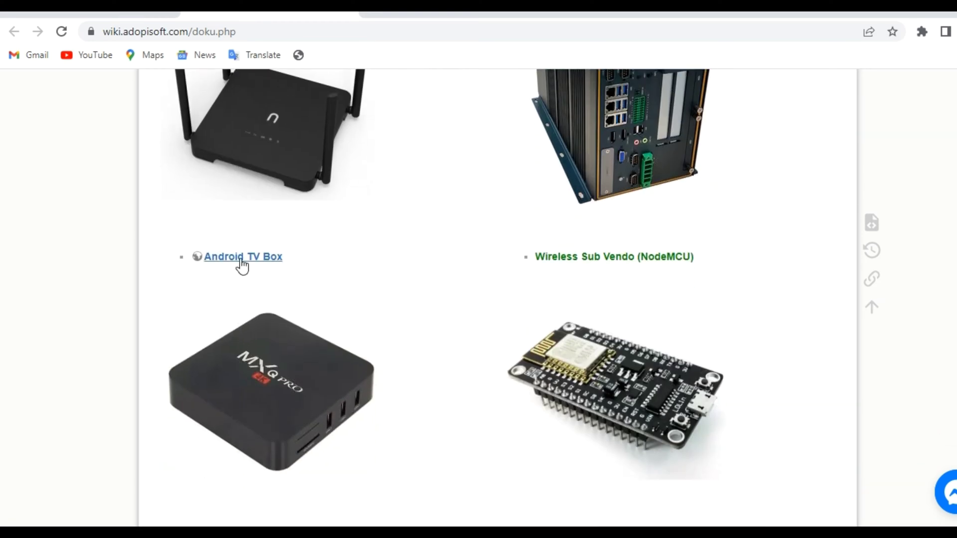
scroll(448, 294, "down", 3)
scroll(416, 288, "up", 13)
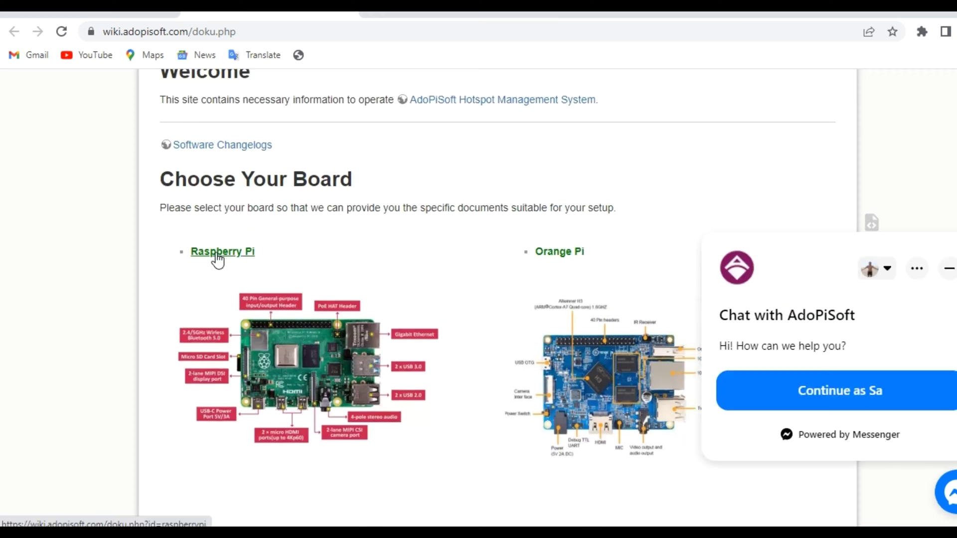
From the Raspberry Pi guide's 'Flash AdoPisoft Image to SD Card' section, follow the Etcher link to balena.io/etcher.
left_click(221, 254)
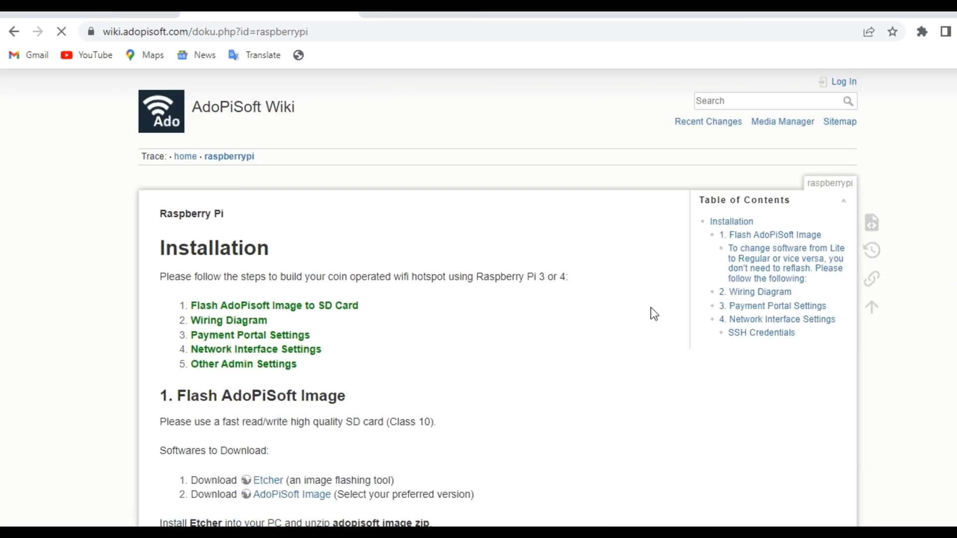
scroll(304, 309, "down", 2)
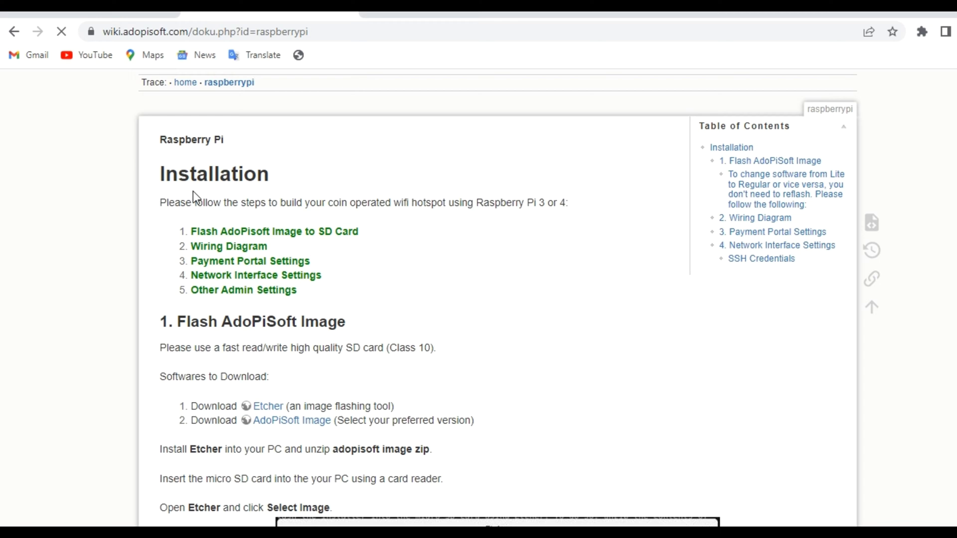
left_click(225, 237)
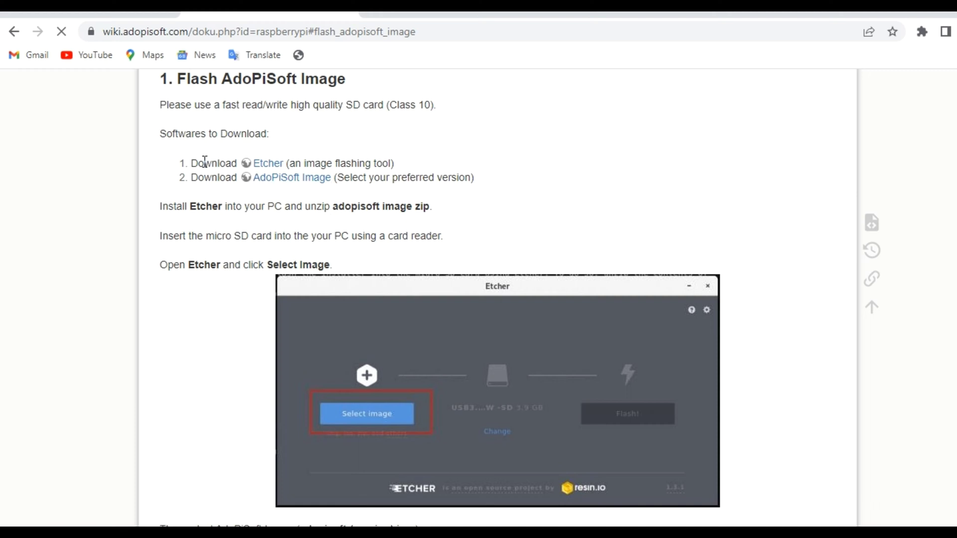
left_click(277, 178)
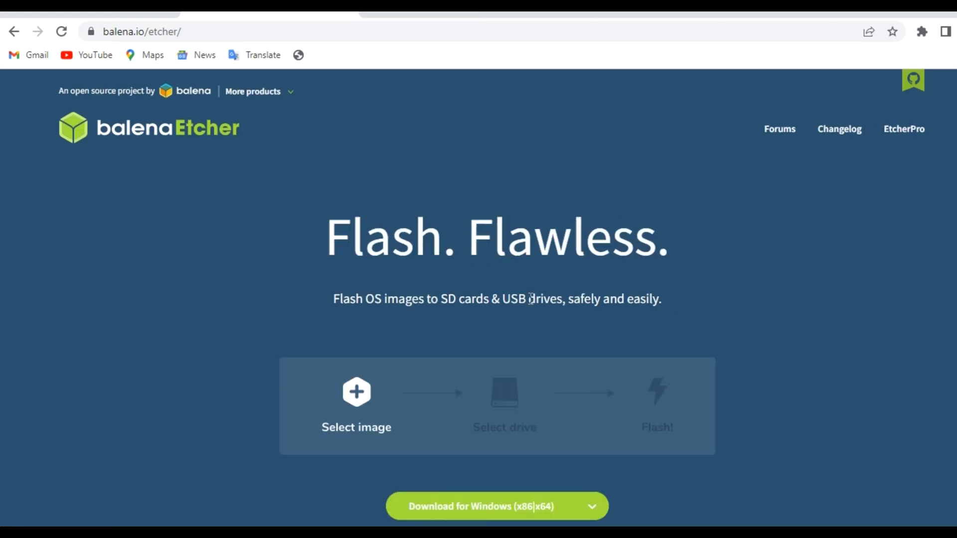
Review the other Etcher versions, then download balenaEtcher for Windows (x86|x64).
scroll(578, 414, "down", 2)
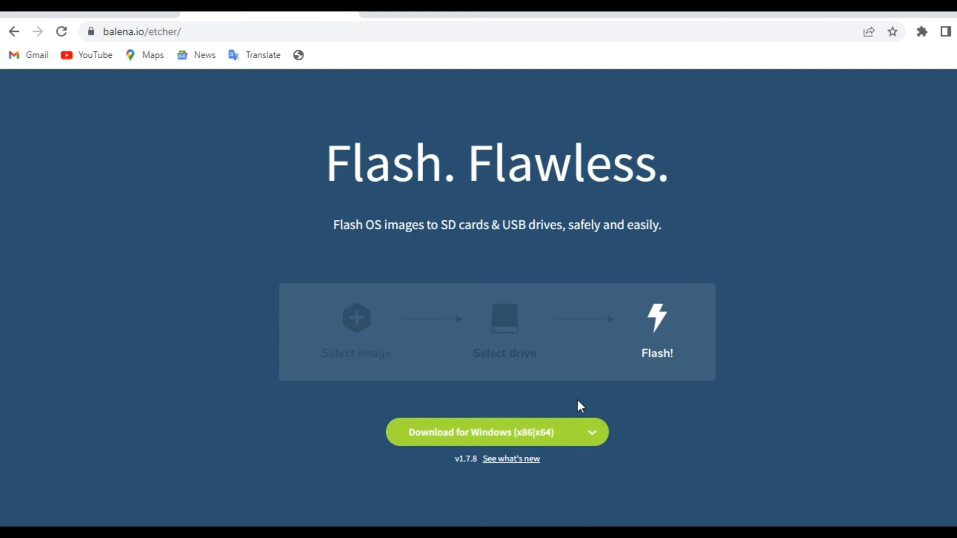
scroll(595, 436, "down", 2)
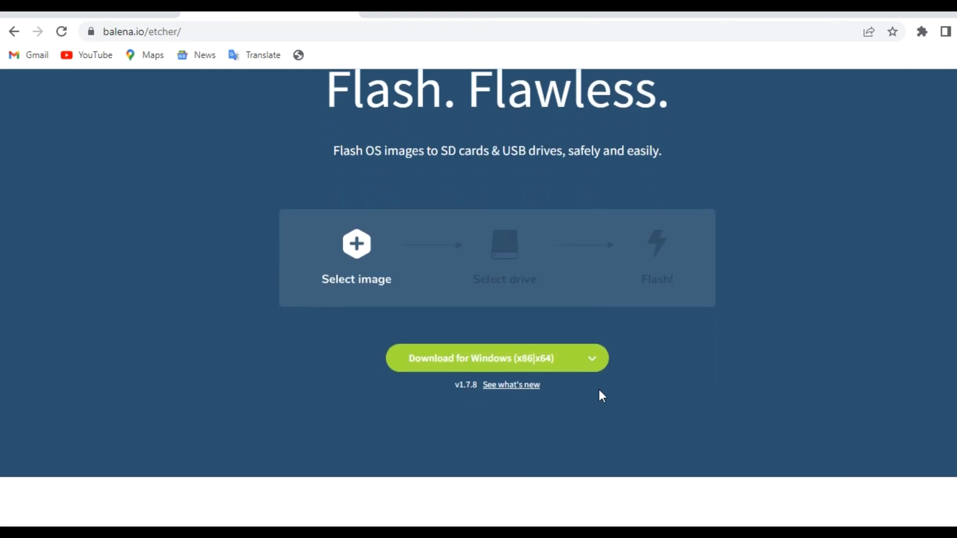
left_click(593, 362)
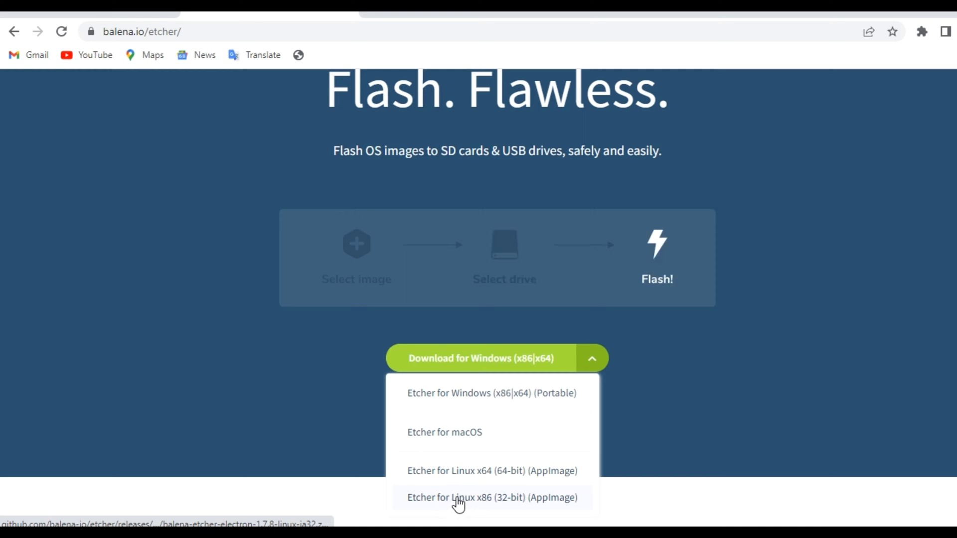
left_click(668, 355)
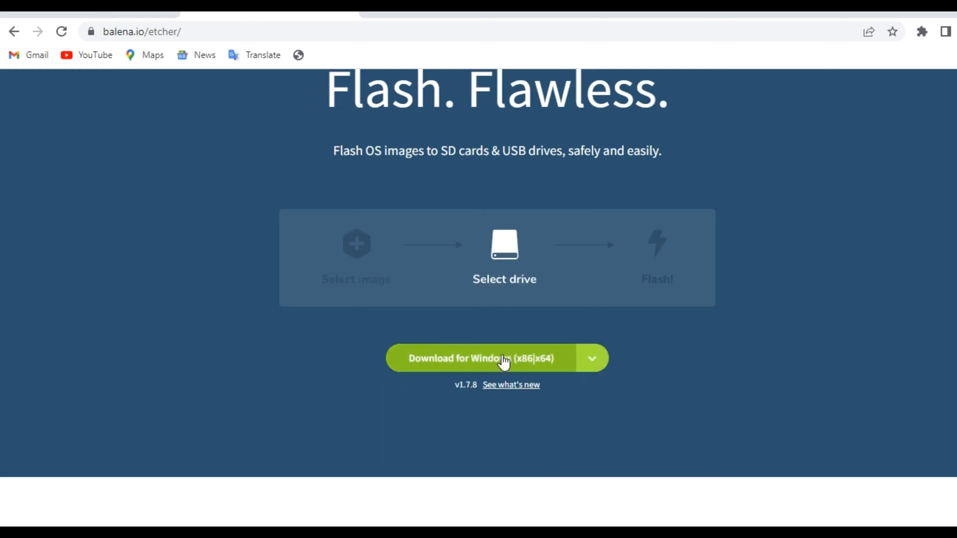
scroll(474, 365, "up", 1)
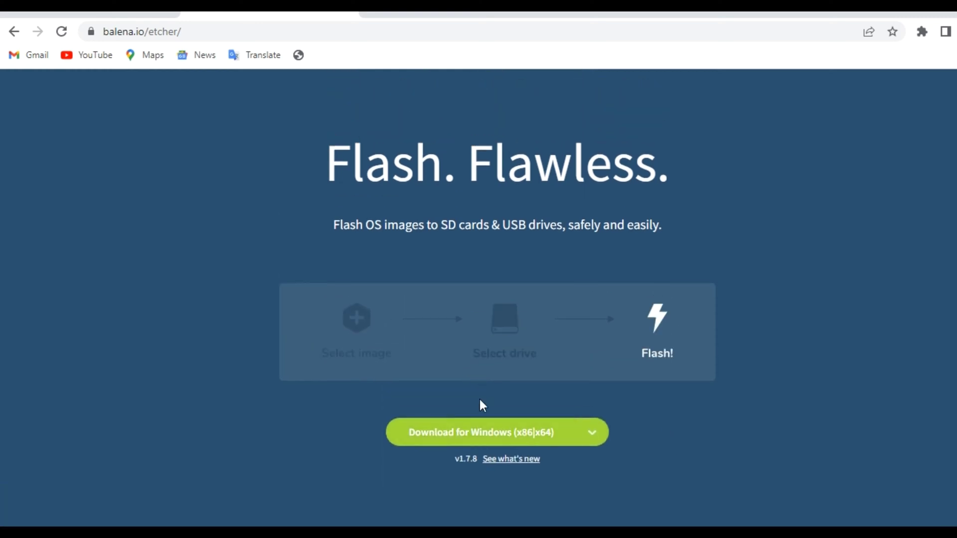
left_click(458, 434)
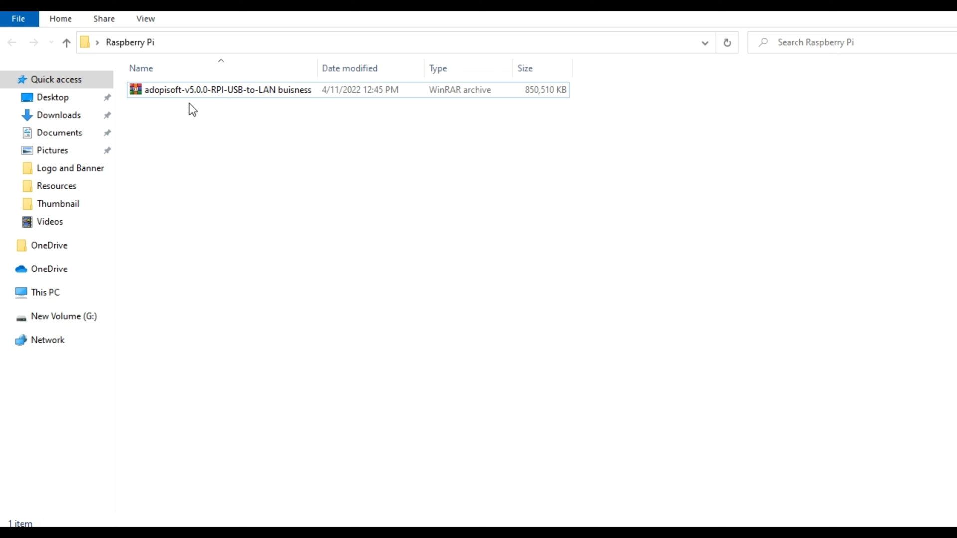
Extract the AdoPiSoft v5.0.0 WinRAR archive into the Raspberry Pi folder.
left_click(248, 96)
right_click(248, 96)
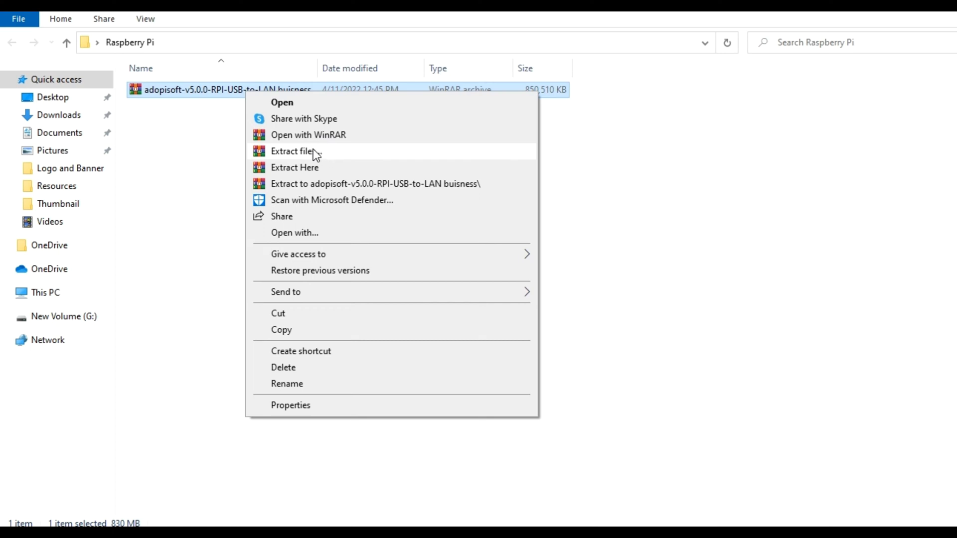
left_click(324, 169)
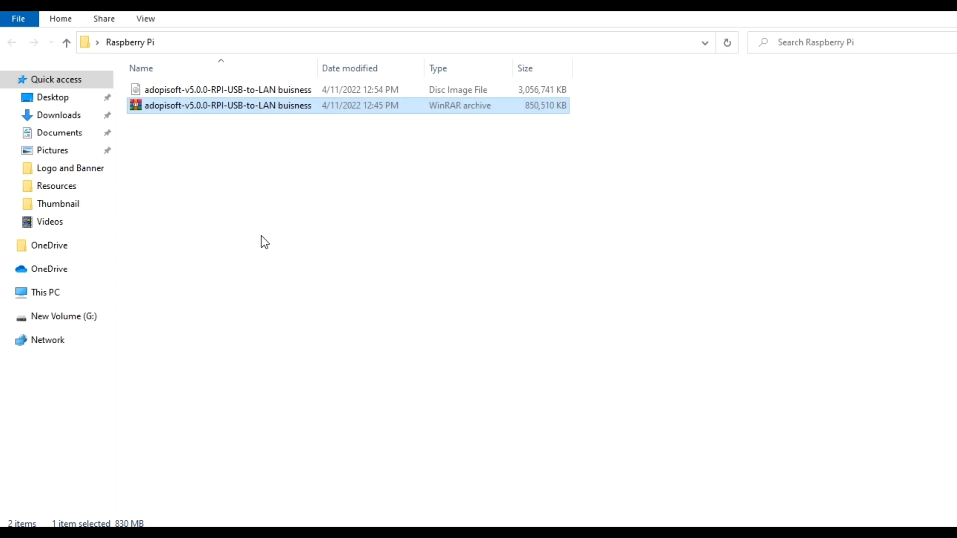
Delete the WinRAR archive and refresh the folder, leaving only the disc image.
left_click(291, 143)
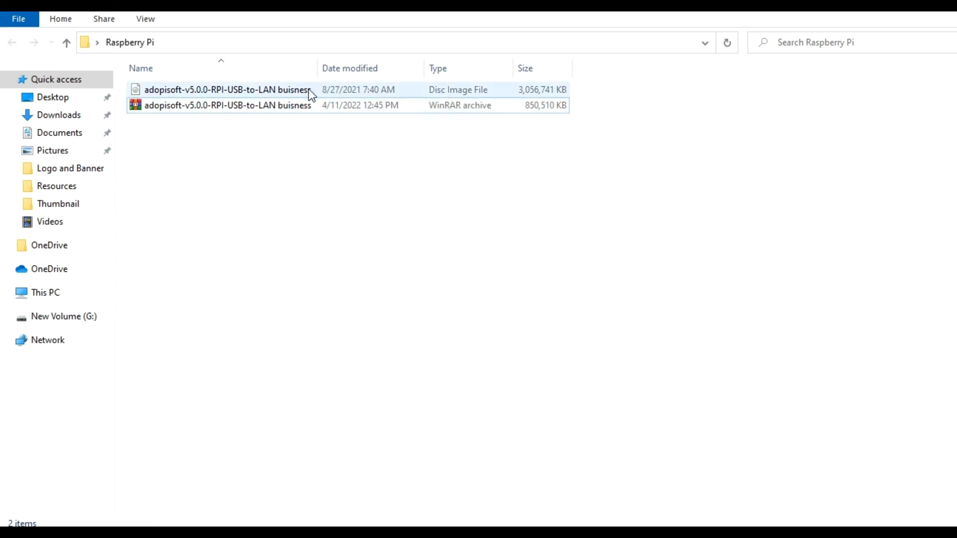
left_click(293, 90)
left_click(287, 106)
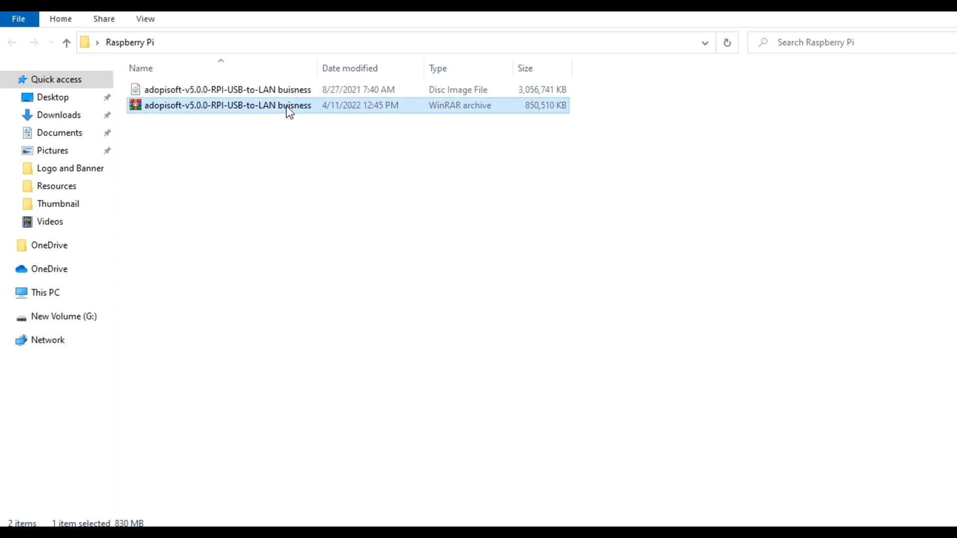
right_click(287, 106)
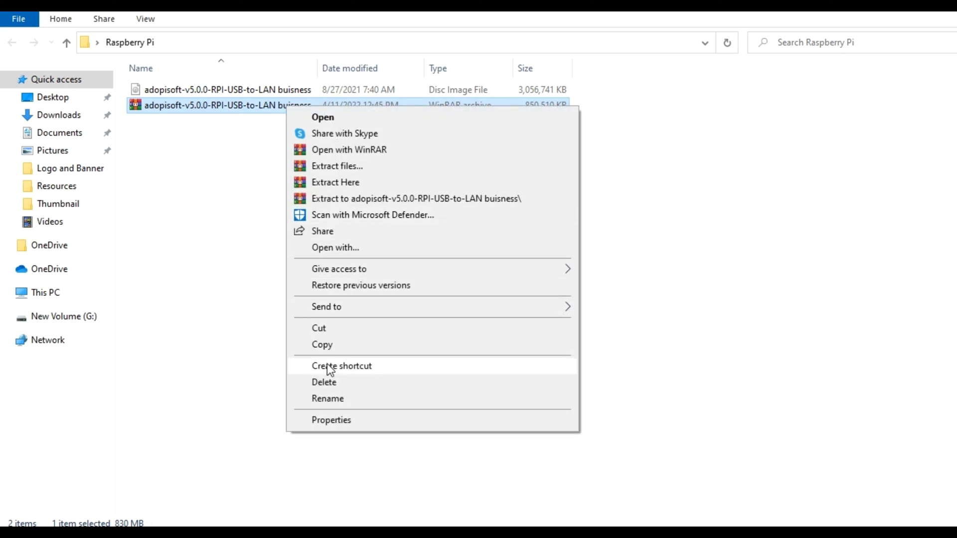
left_click(335, 388)
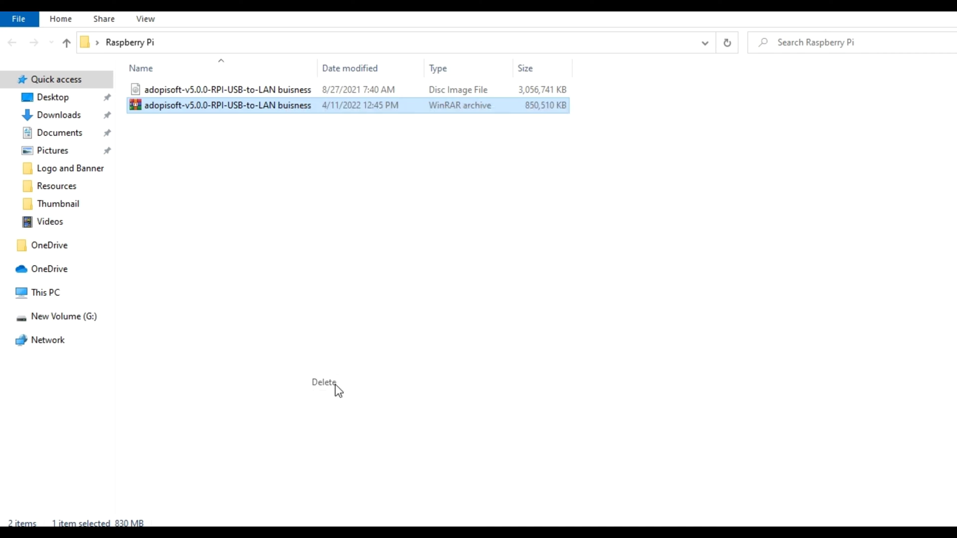
right_click(266, 116)
left_click(315, 175)
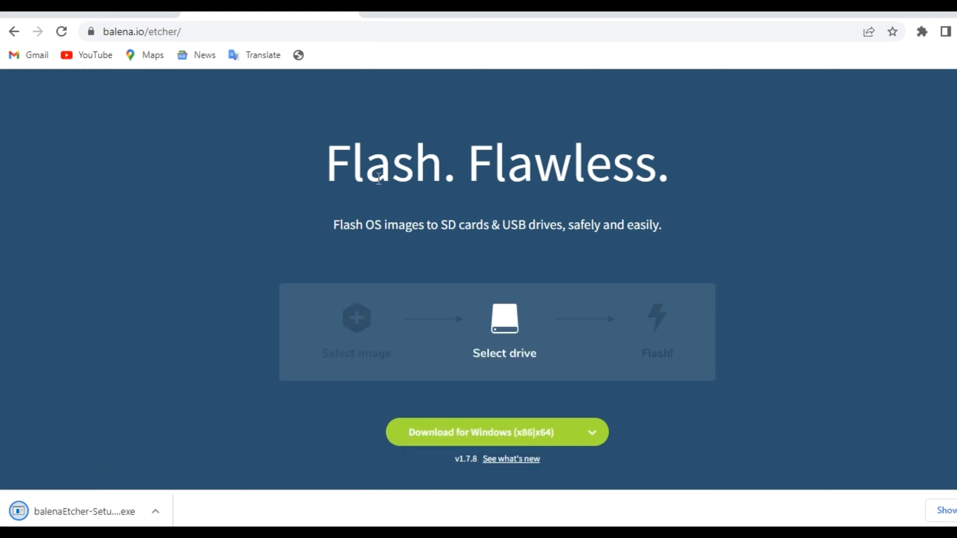
Open the downloaded balenaEtcher installer, allow it to run, and accept the licence to install Etcher 1.7.8.
left_click(154, 513)
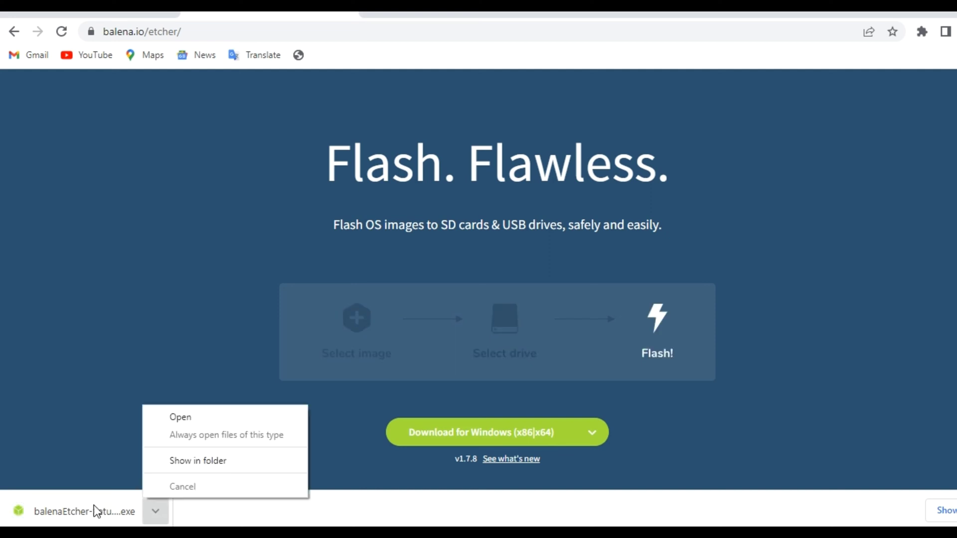
left_click(197, 419)
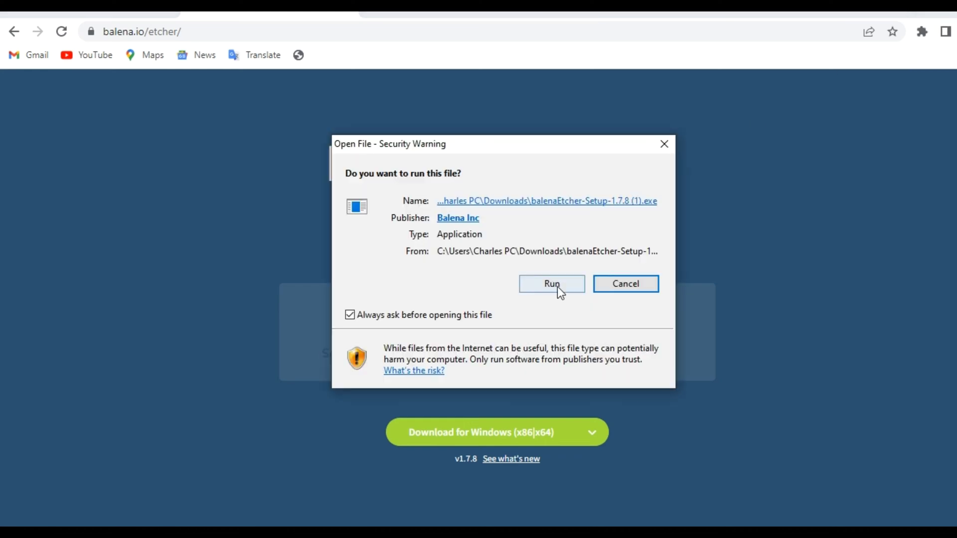
left_click(556, 285)
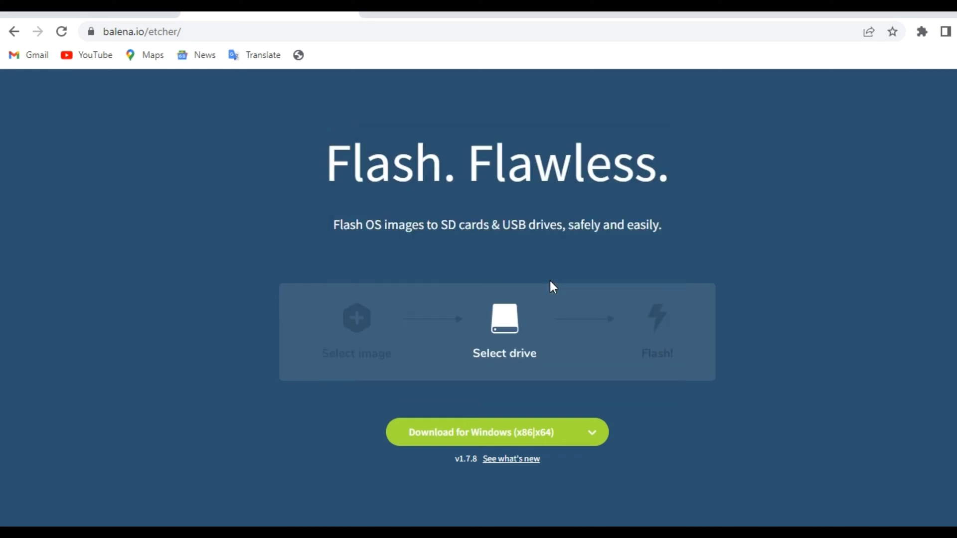
left_click(587, 387)
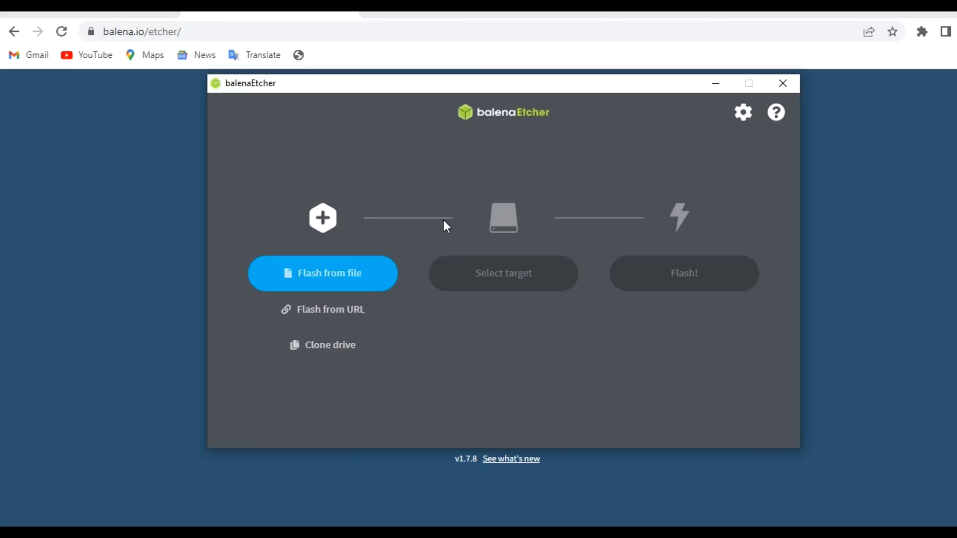
Load the adopisoft .img (3.13 GB) from the Raspberry Pi folder as the image to flash.
left_click(324, 260)
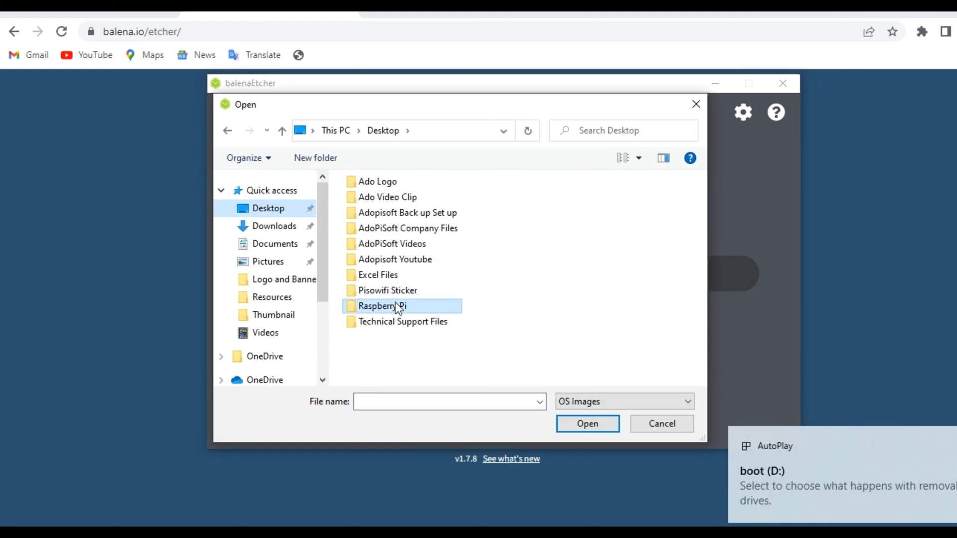
double_click(398, 306)
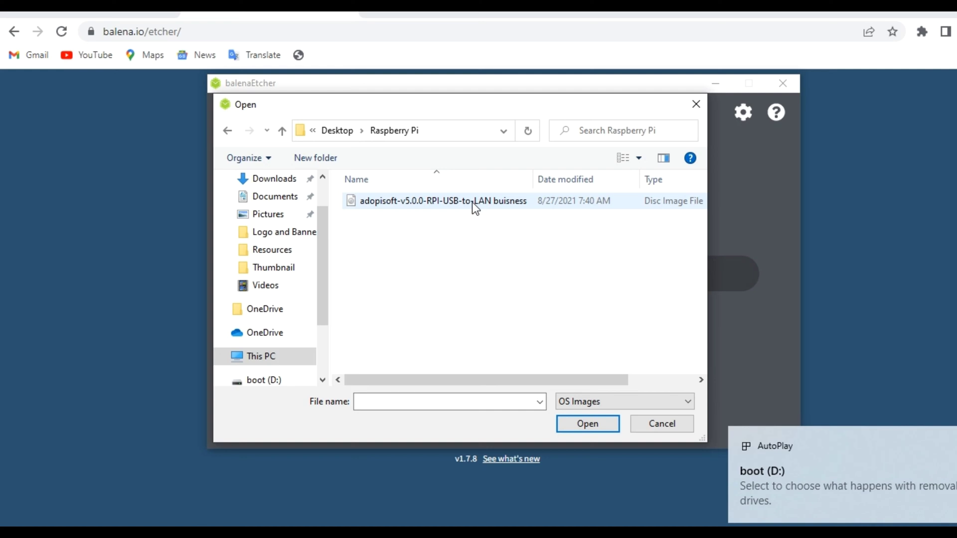
left_click(513, 201)
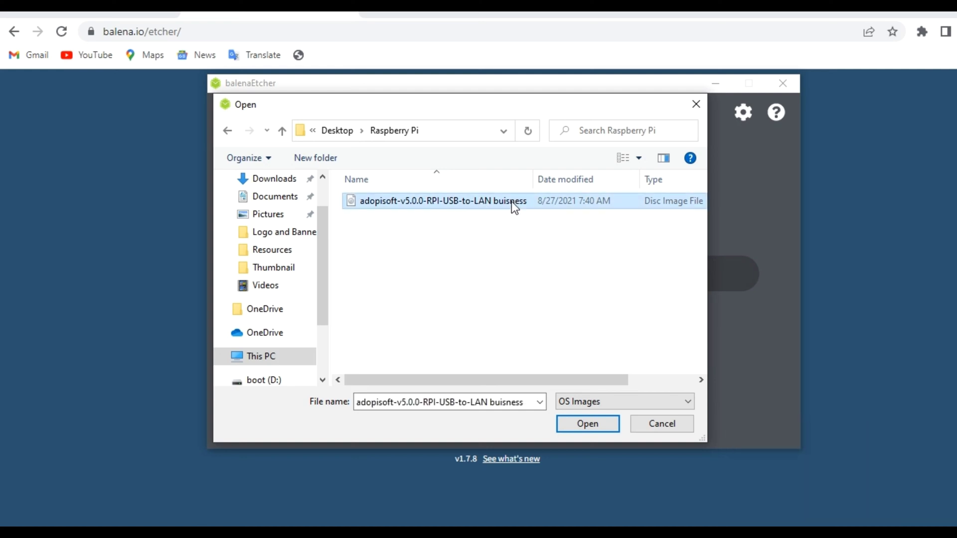
double_click(511, 201)
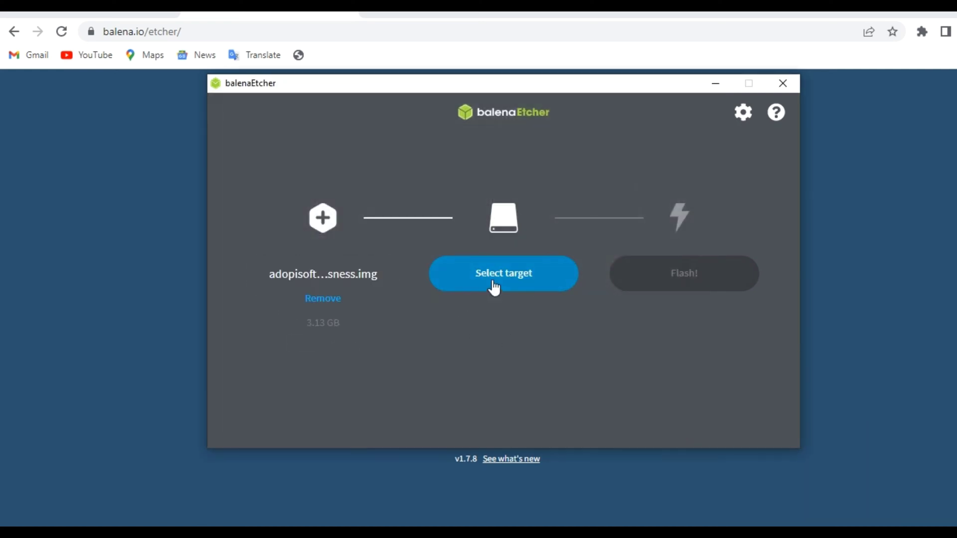
Set the 15.7 GB Mass Storage USB Device as the flash target.
left_click(494, 288)
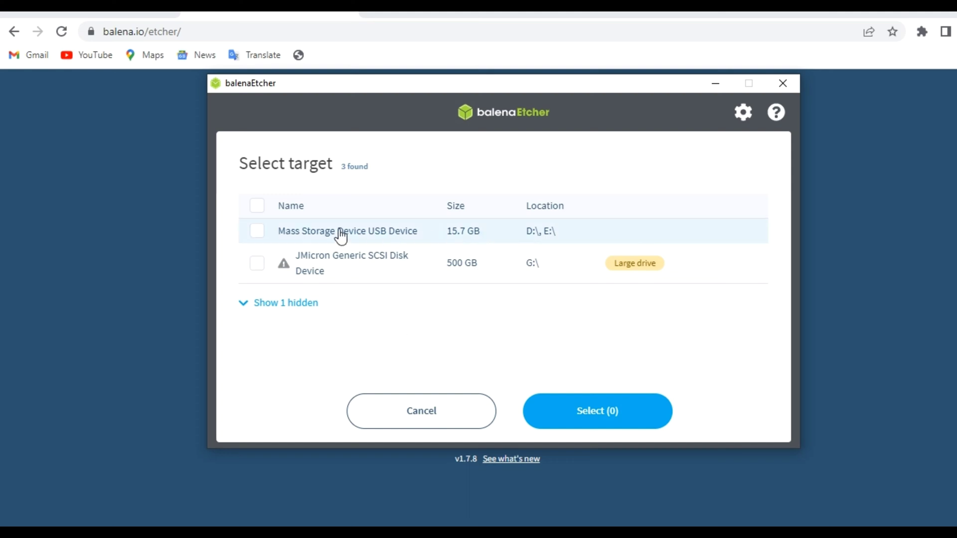
left_click(258, 232)
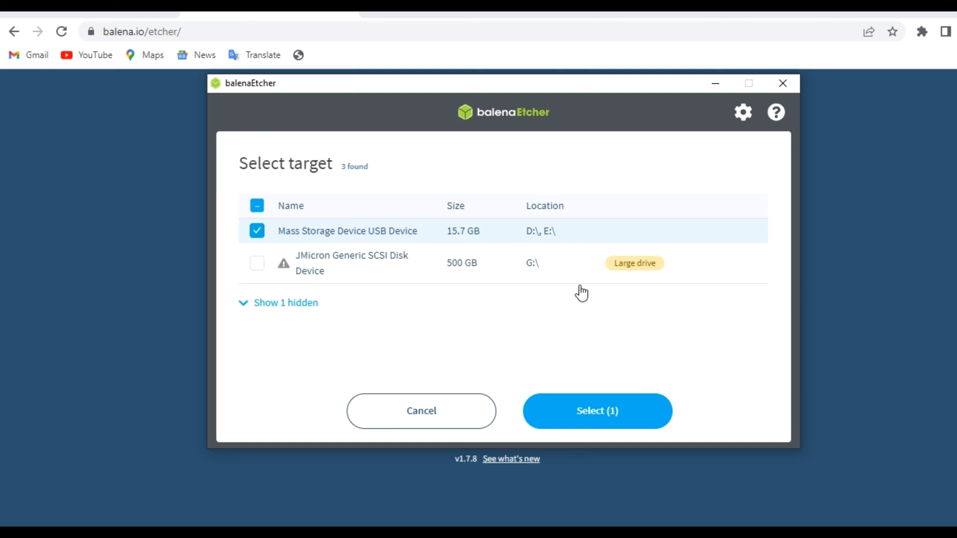
left_click(639, 421)
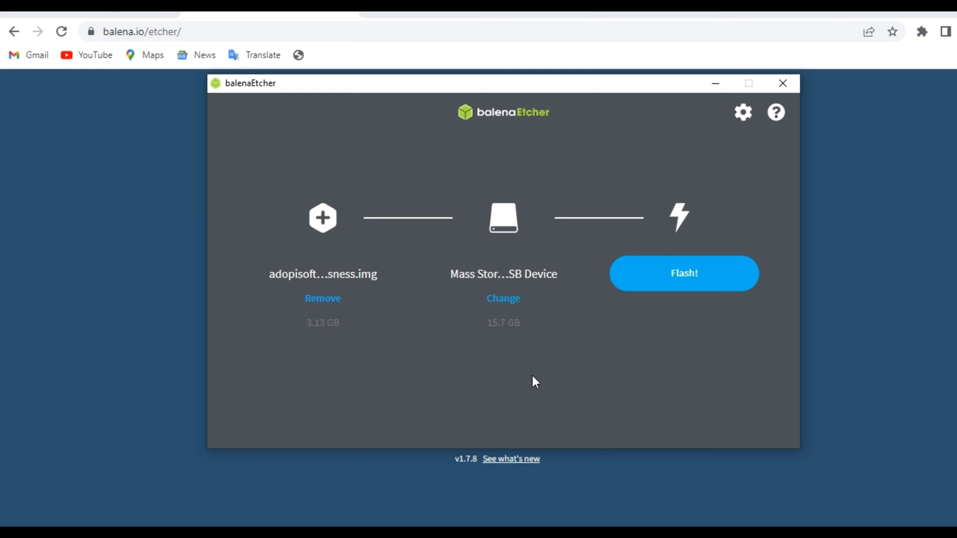
Start flashing the adopisoft image onto the 15.7 GB USB drive.
left_click(718, 284)
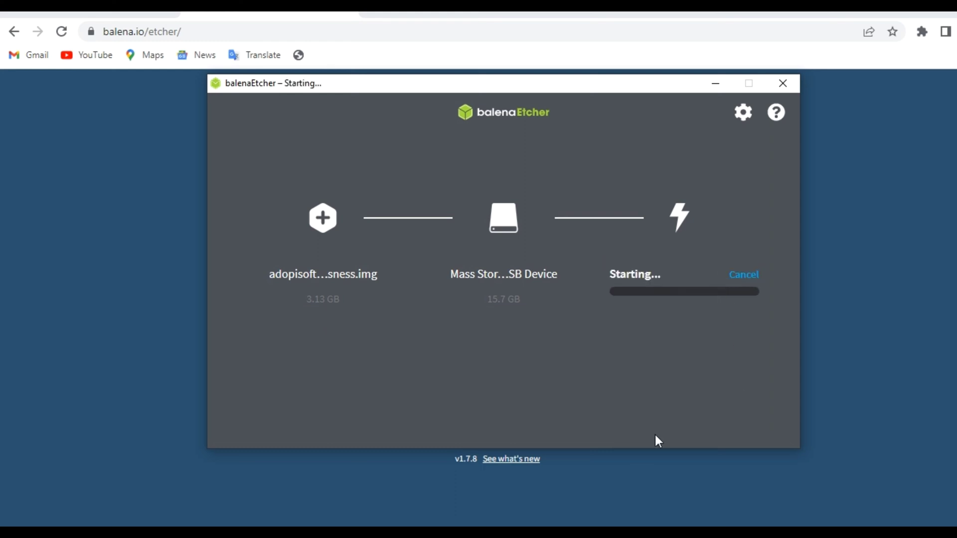